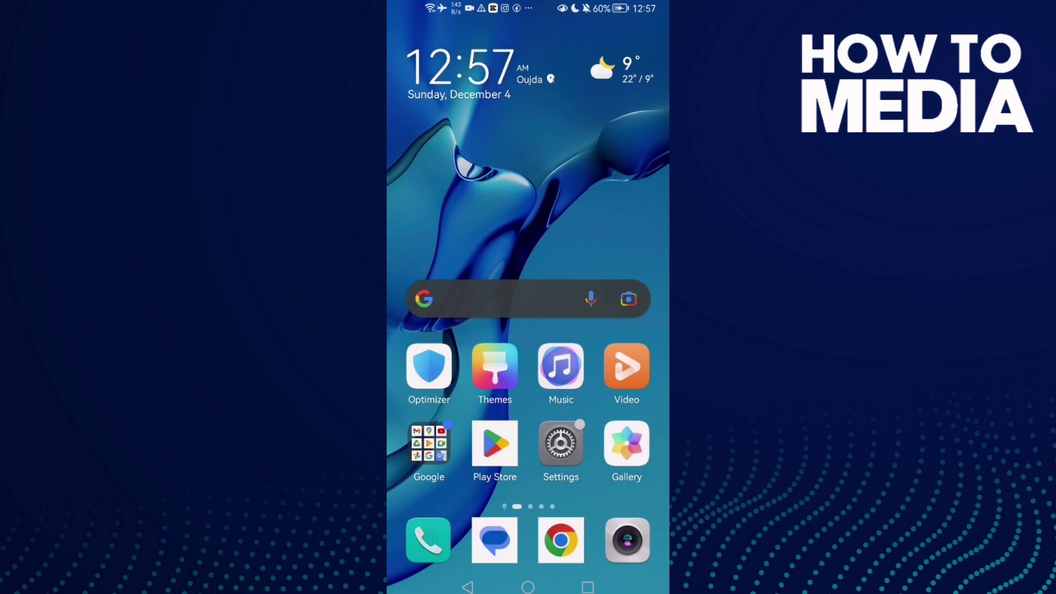
# Launch Truecaller from the next home page and back out to the Calls list.
pyautogui.moveTo(611, 248); pyautogui.dragTo(460, 161)
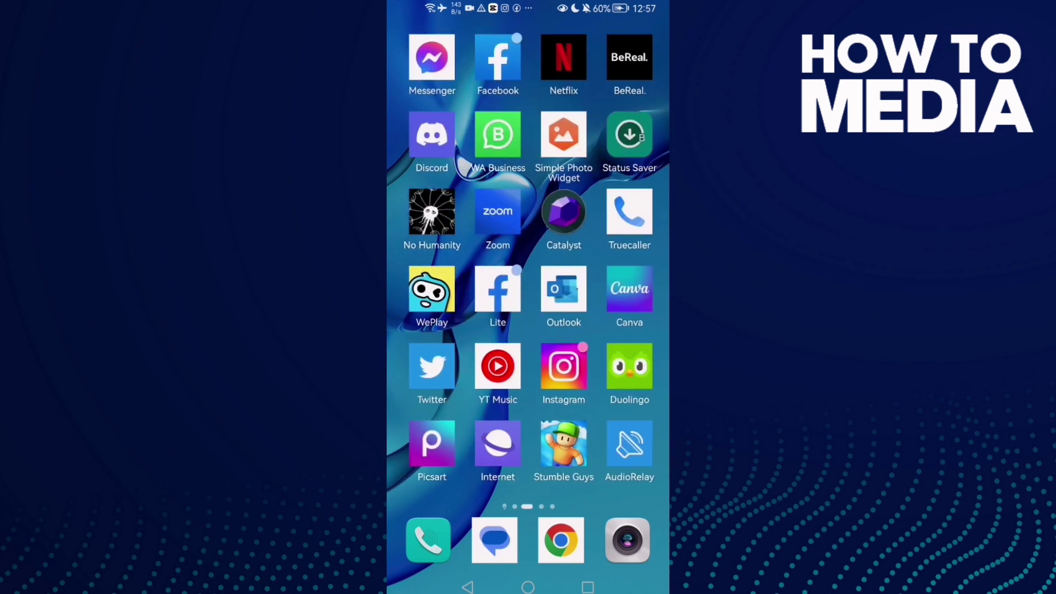
pyautogui.click(626, 211)
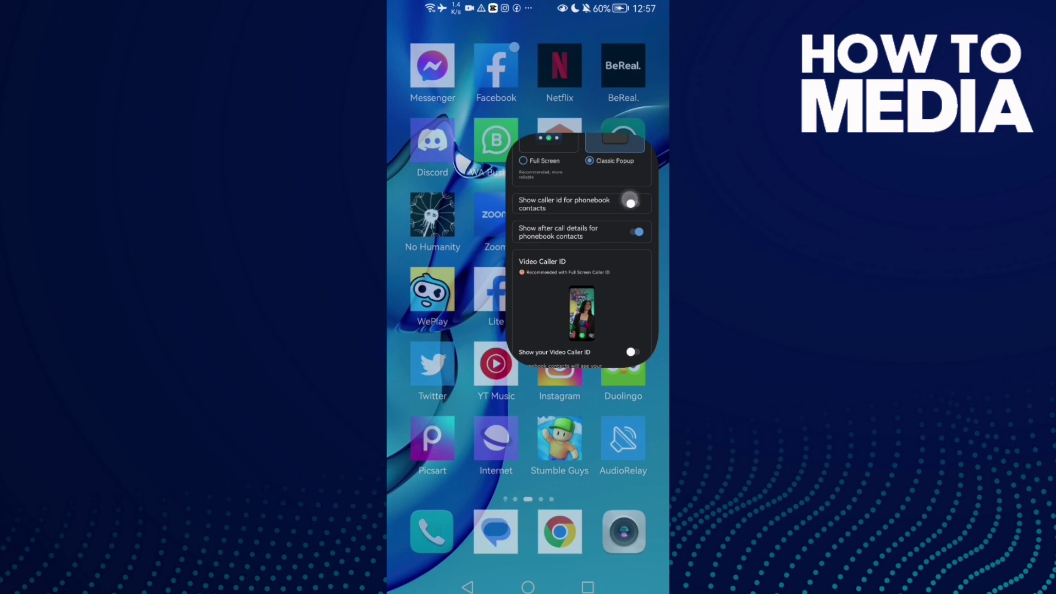
pyautogui.click(467, 586)
pyautogui.click(467, 587)
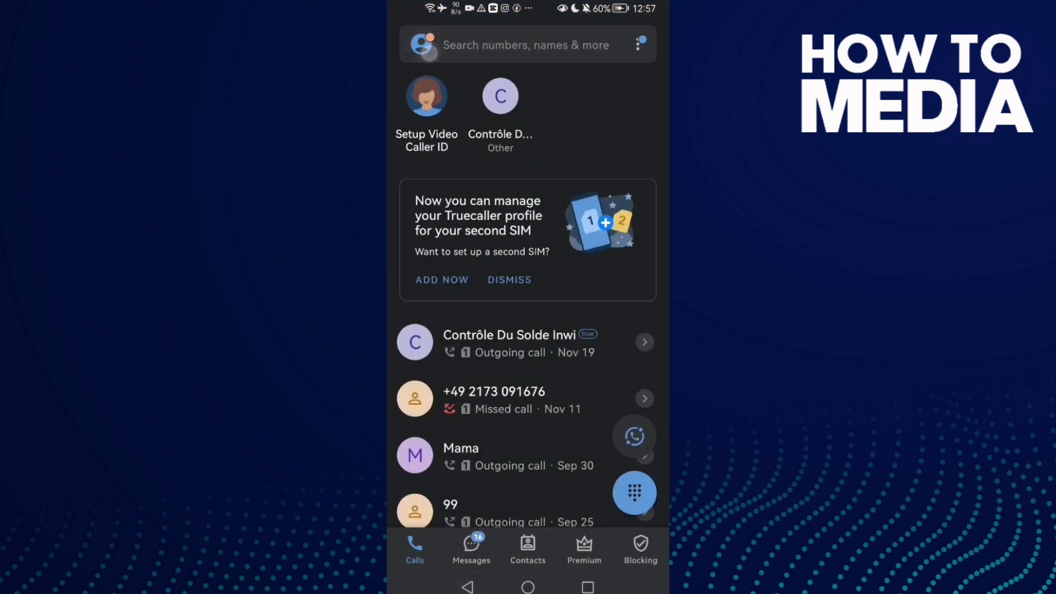
# Open Truecaller Settings from the profile avatar's gear icon and scroll to the top.
pyautogui.click(421, 45)
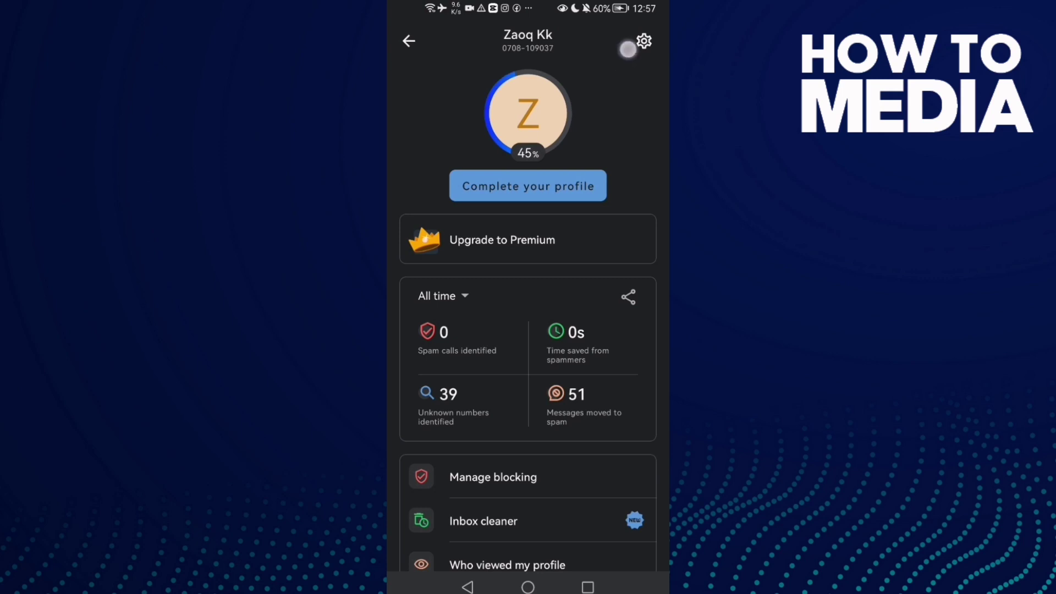
pyautogui.click(644, 67)
pyautogui.moveTo(583, 402)
pyautogui.mouseDown()
pyautogui.moveTo(571, 347)
pyautogui.moveTo(591, 391)
pyautogui.moveTo(573, 376)
pyautogui.mouseUp()
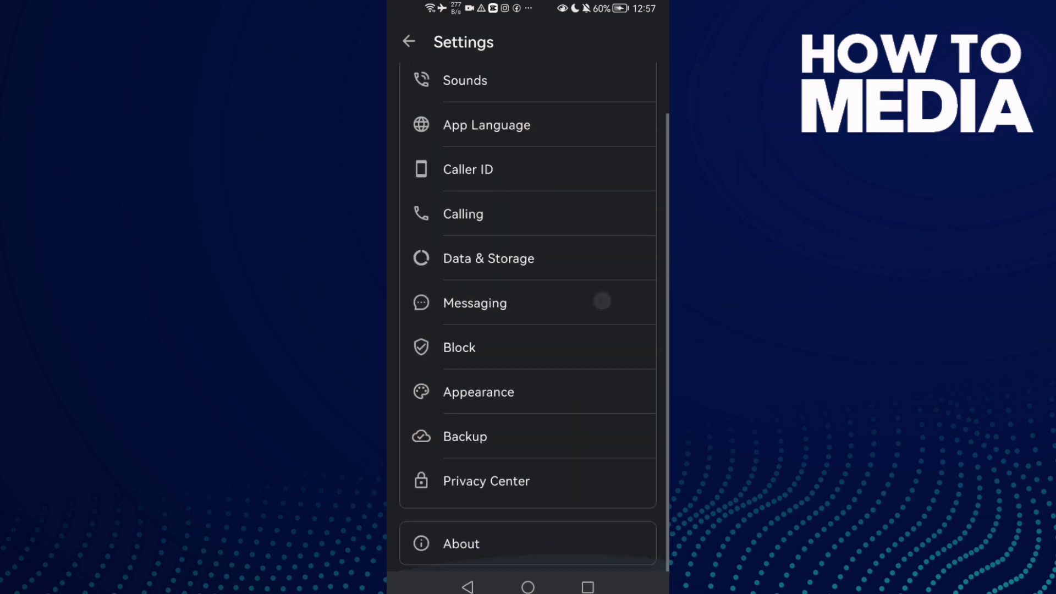
pyautogui.moveTo(604, 302)
pyautogui.mouseDown()
pyautogui.moveTo(564, 389)
pyautogui.moveTo(587, 297)
pyautogui.moveTo(564, 309)
pyautogui.moveTo(568, 342)
pyautogui.moveTo(586, 251)
pyautogui.moveTo(573, 427)
pyautogui.mouseUp()
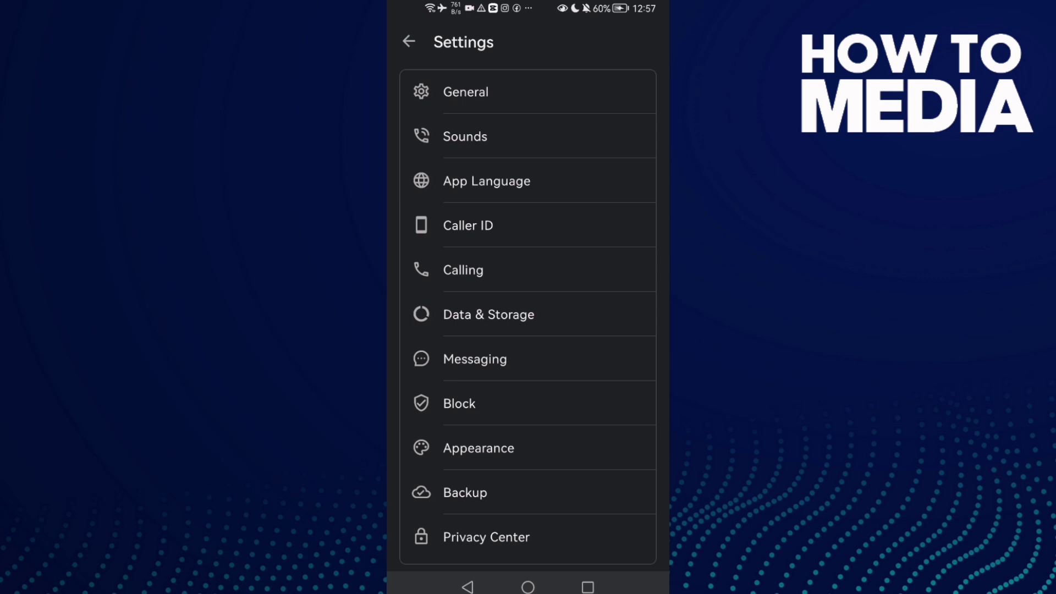
# Switch off 'Show caller id for phonebook contacts' in Caller ID settings.
pyautogui.click(465, 220)
pyautogui.moveTo(445, 495); pyautogui.dragTo(443, 403)
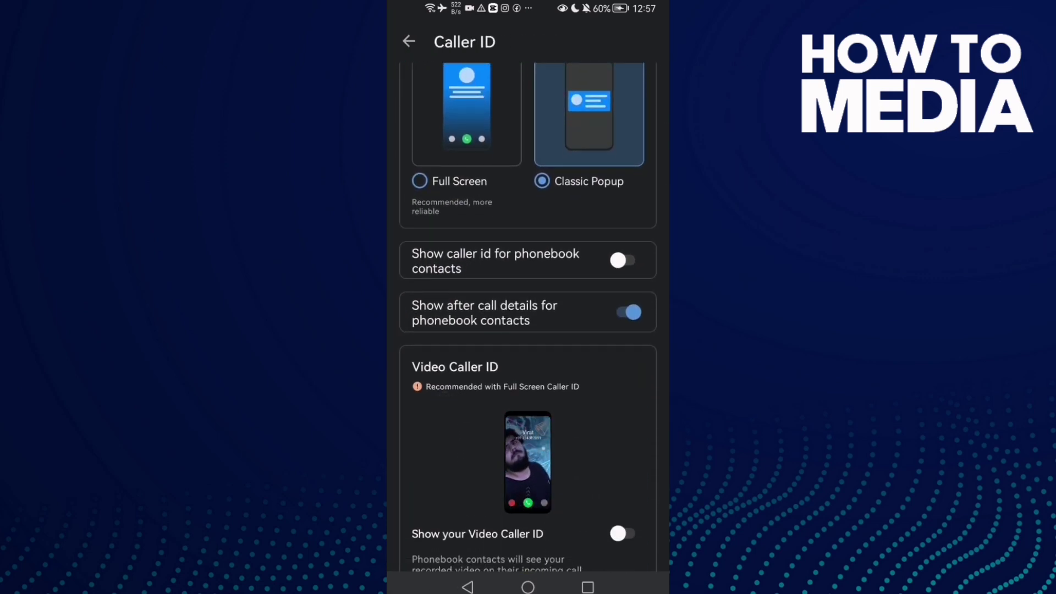
pyautogui.moveTo(504, 272); pyautogui.dragTo(540, 289)
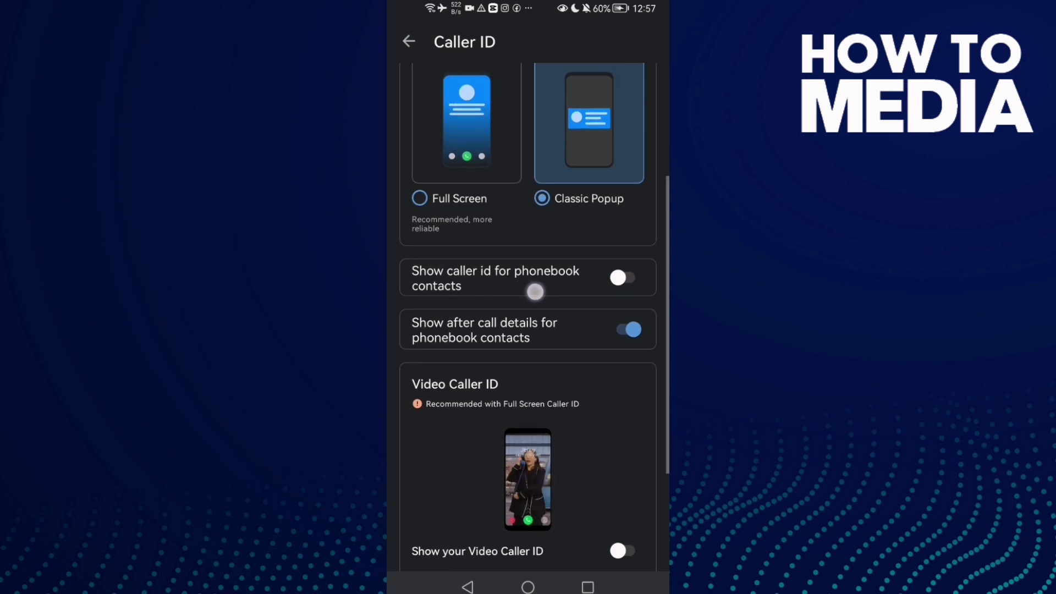
pyautogui.click(624, 272)
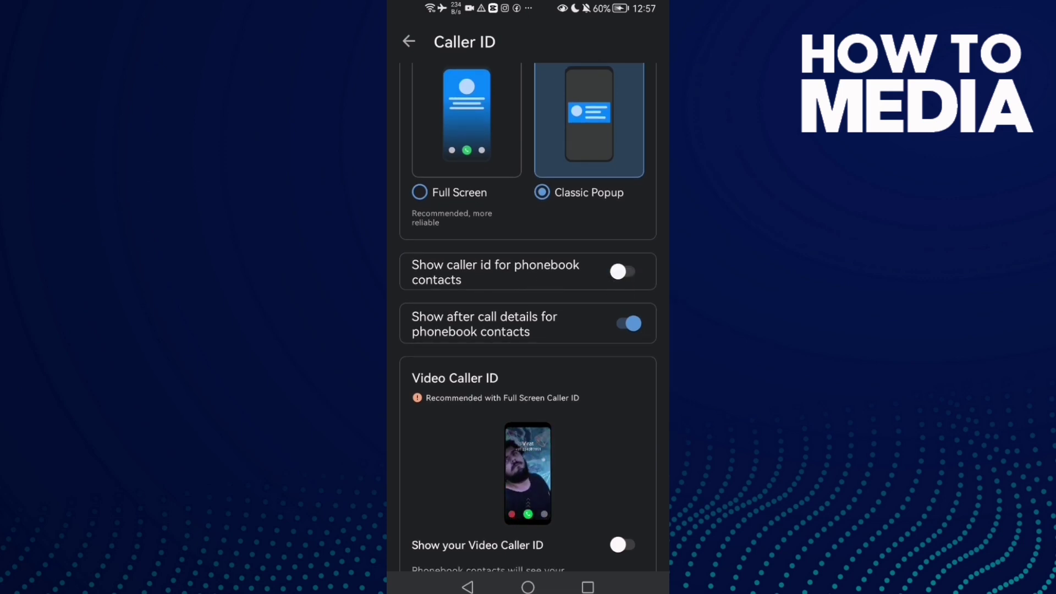
pyautogui.scroll(3, 528, 330)
# Leave Truecaller for the home screen's first page via the Home button.
pyautogui.click(528, 587)
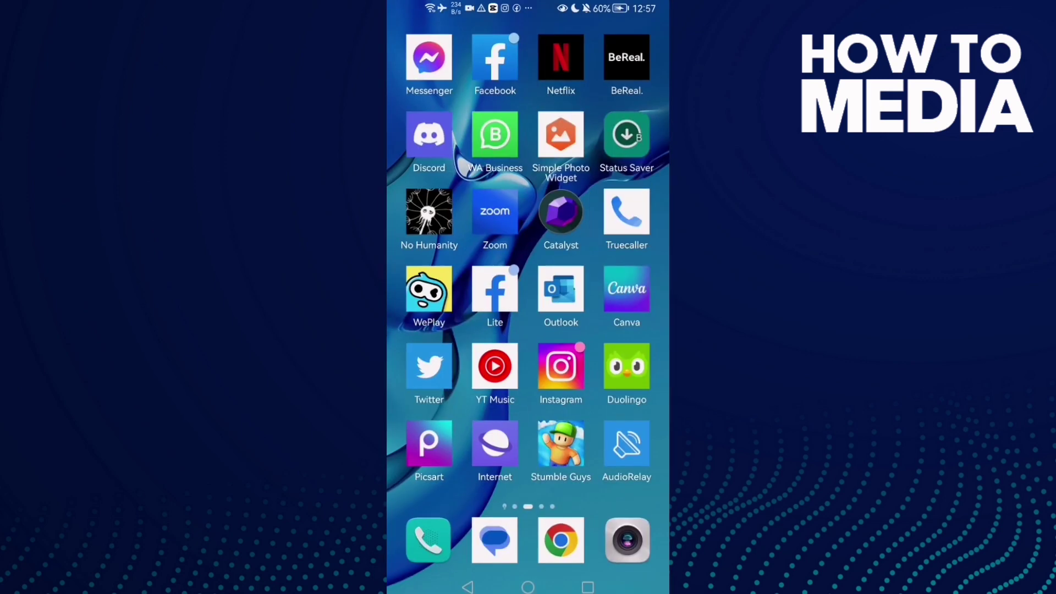